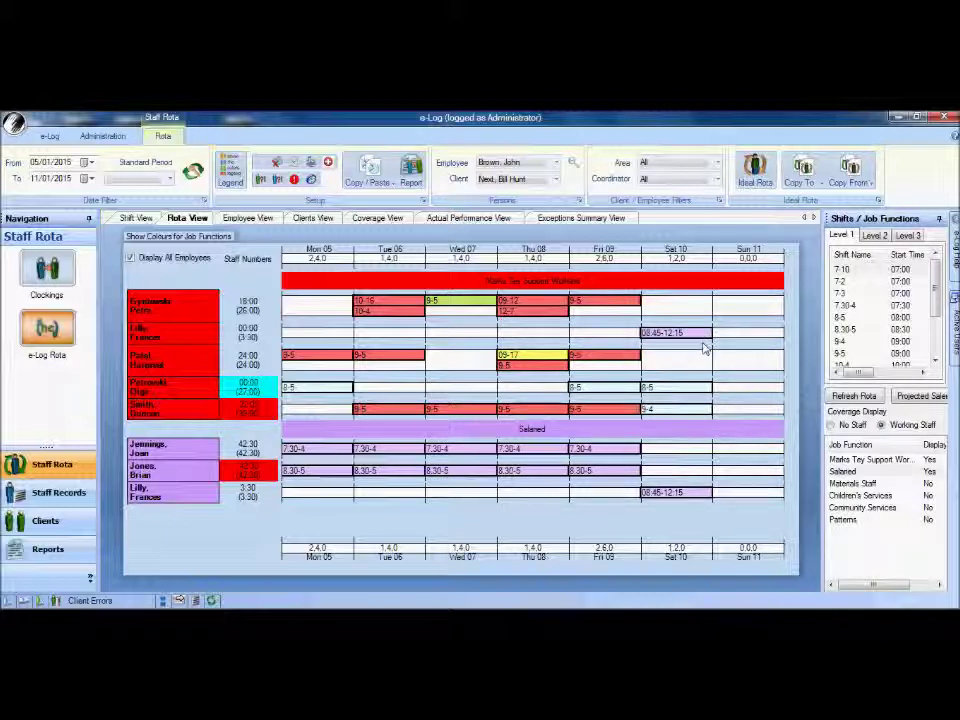
# Examine the details of the Saturday 08:45-12:15 shift, the Thursday 09-17 entry and the highlighted Wednesday 9-5 entry in the rota.
pyautogui.moveTo(701, 340)
pyautogui.moveTo(700, 392)
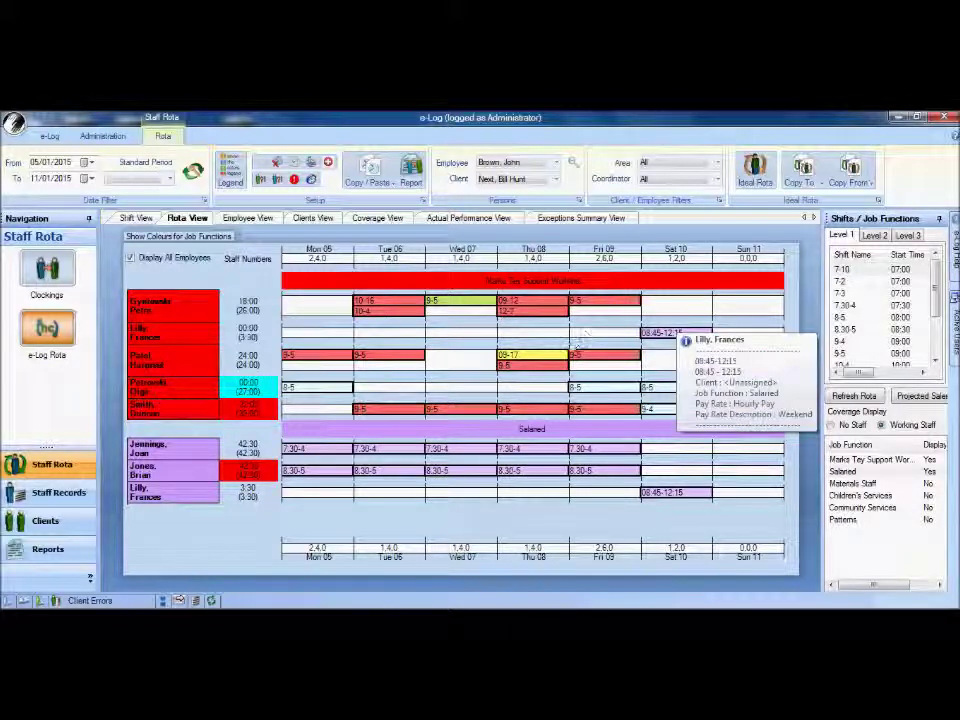
pyautogui.moveTo(545, 360)
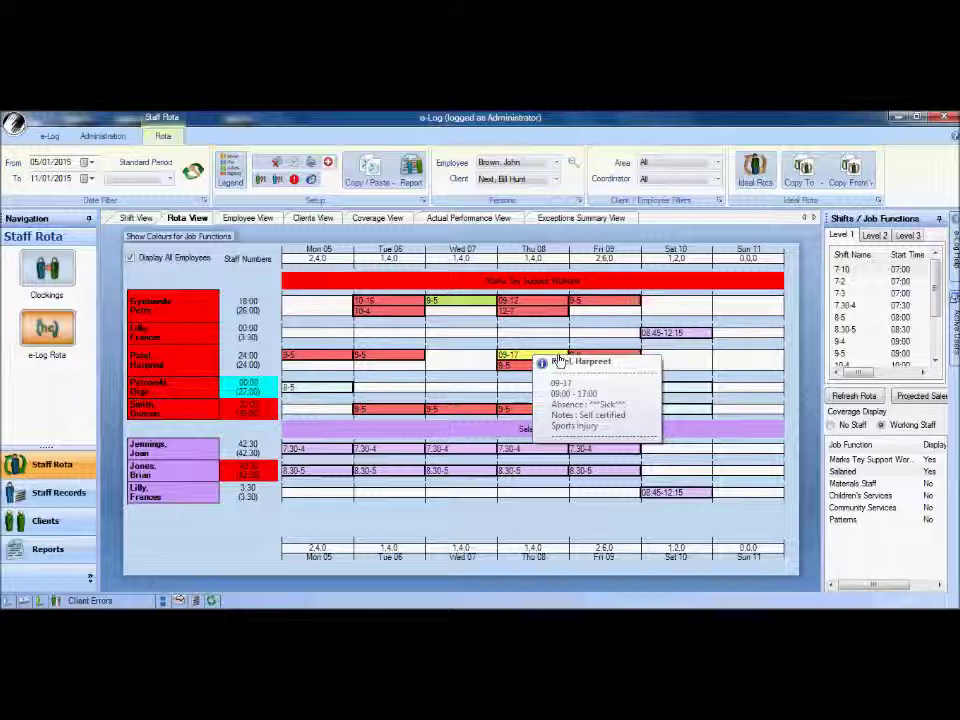
pyautogui.moveTo(472, 308)
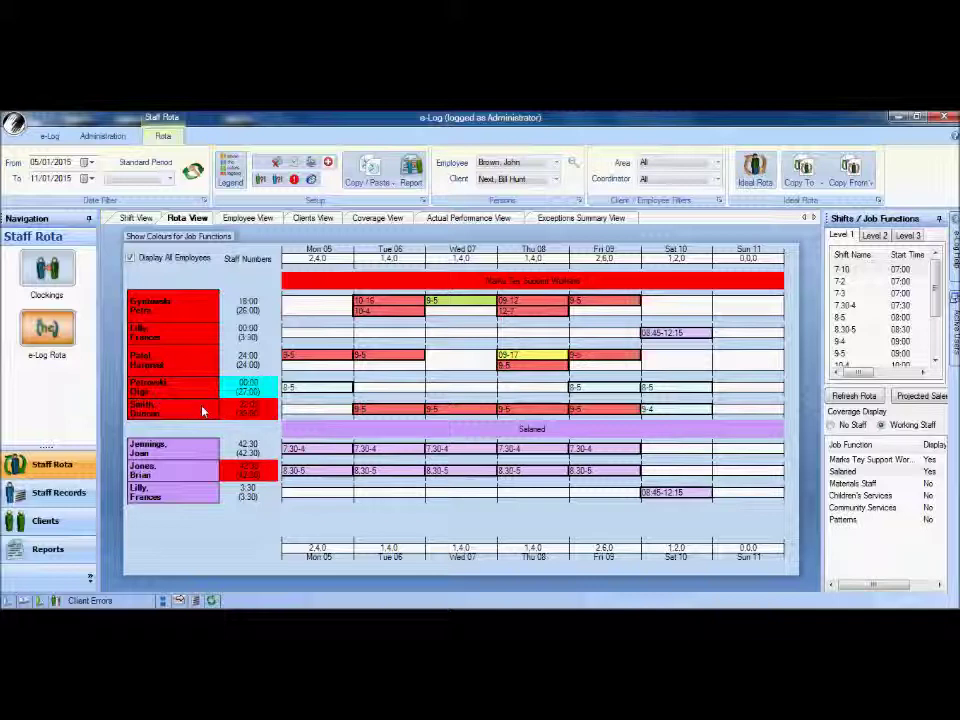
pyautogui.moveTo(202, 411)
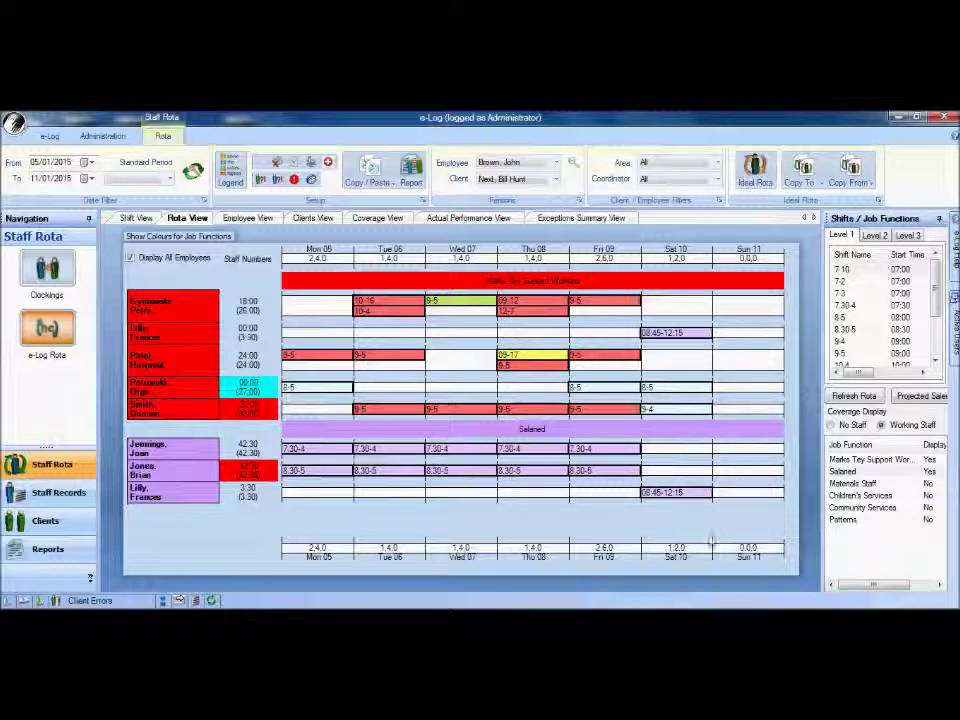
# Exclude the Salaried job function from the display and refresh the rota.
pyautogui.click(843, 472)
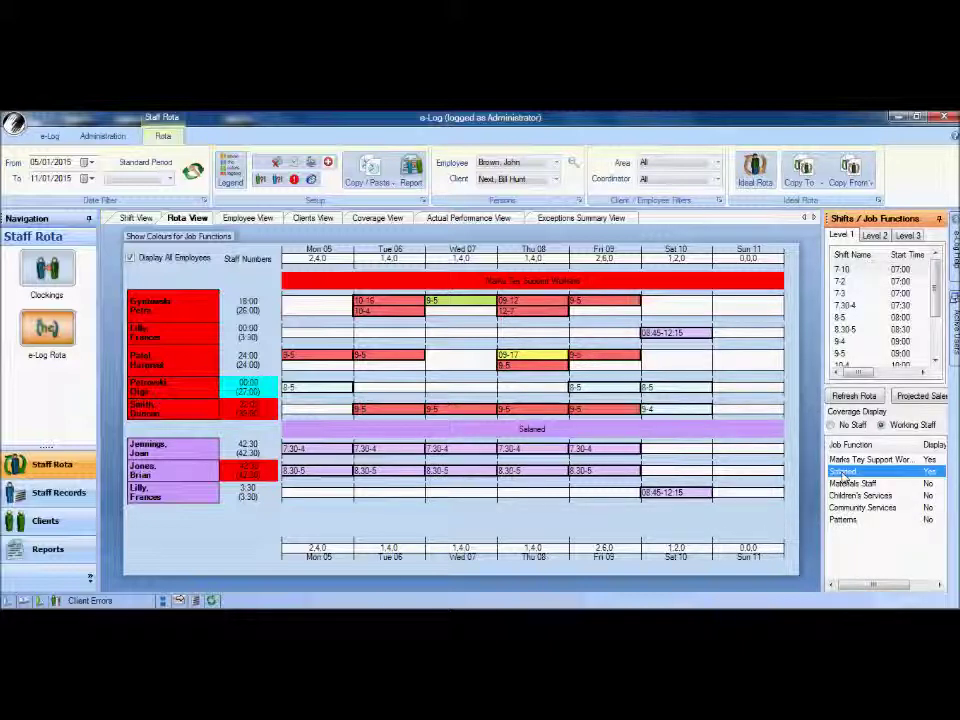
pyautogui.click(843, 476)
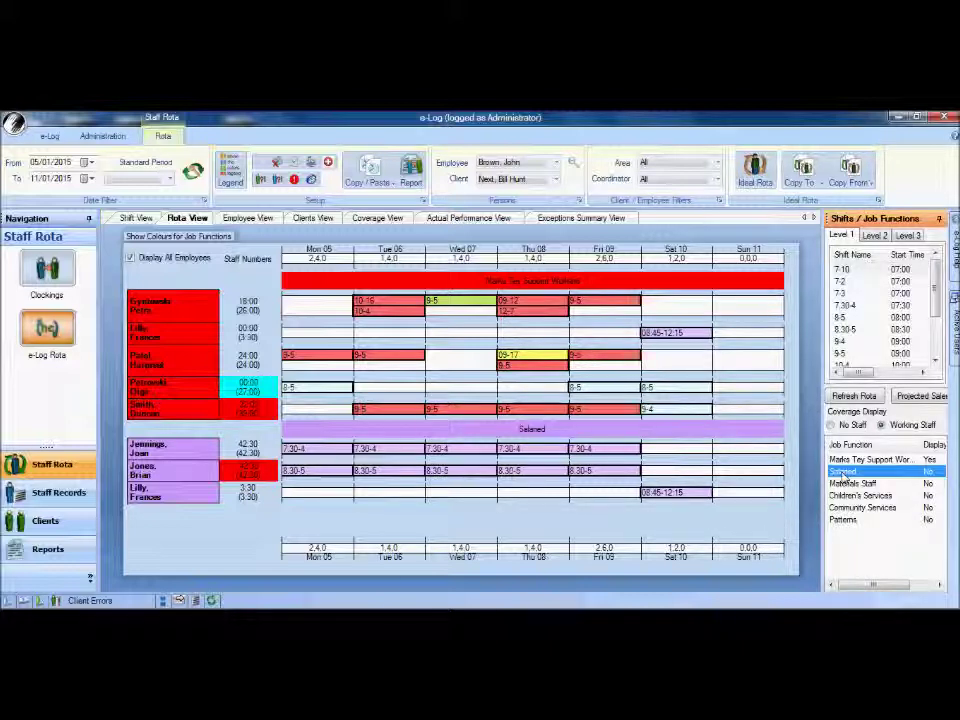
pyautogui.click(854, 397)
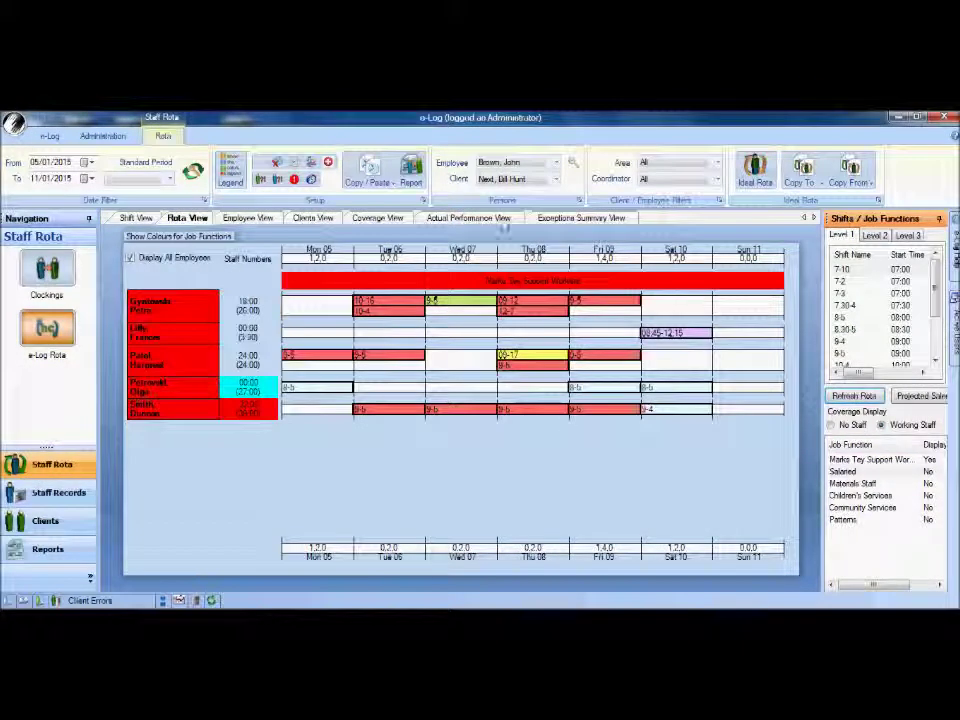
# Open the staff coverage grid of the Marks Tey Support Workers job function in the Staff Rota administration settings.
pyautogui.click(111, 138)
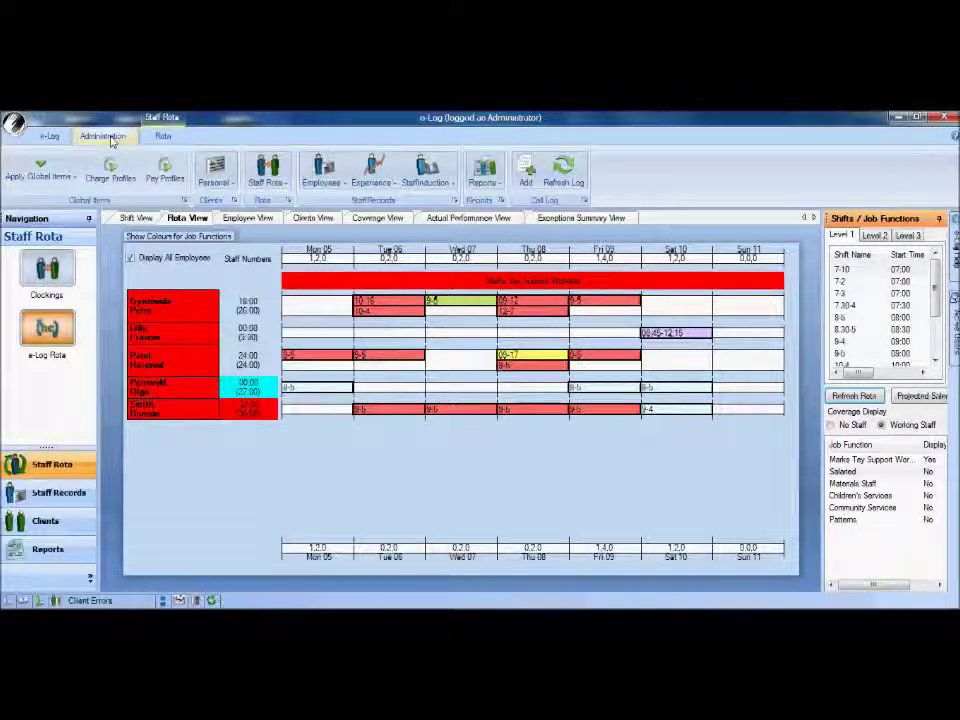
pyautogui.click(281, 190)
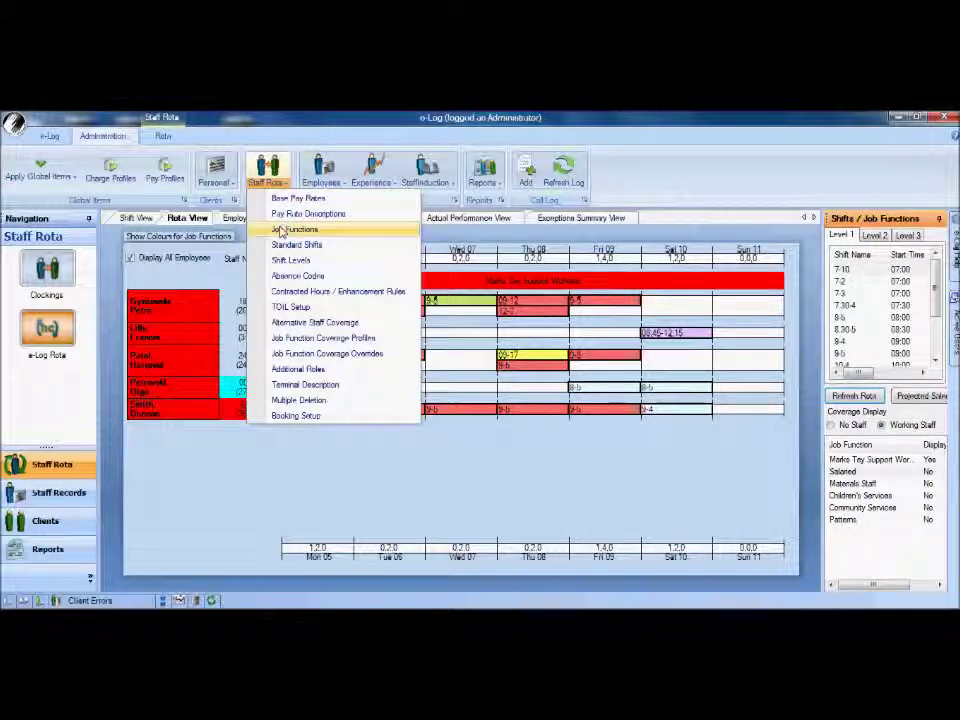
pyautogui.click(282, 230)
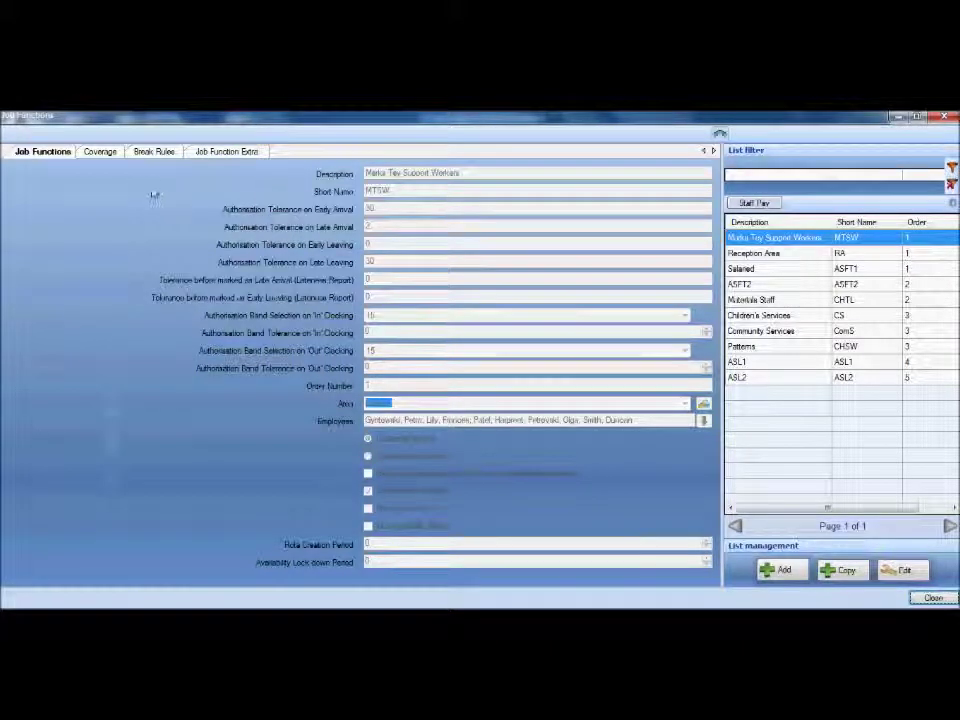
pyautogui.click(101, 152)
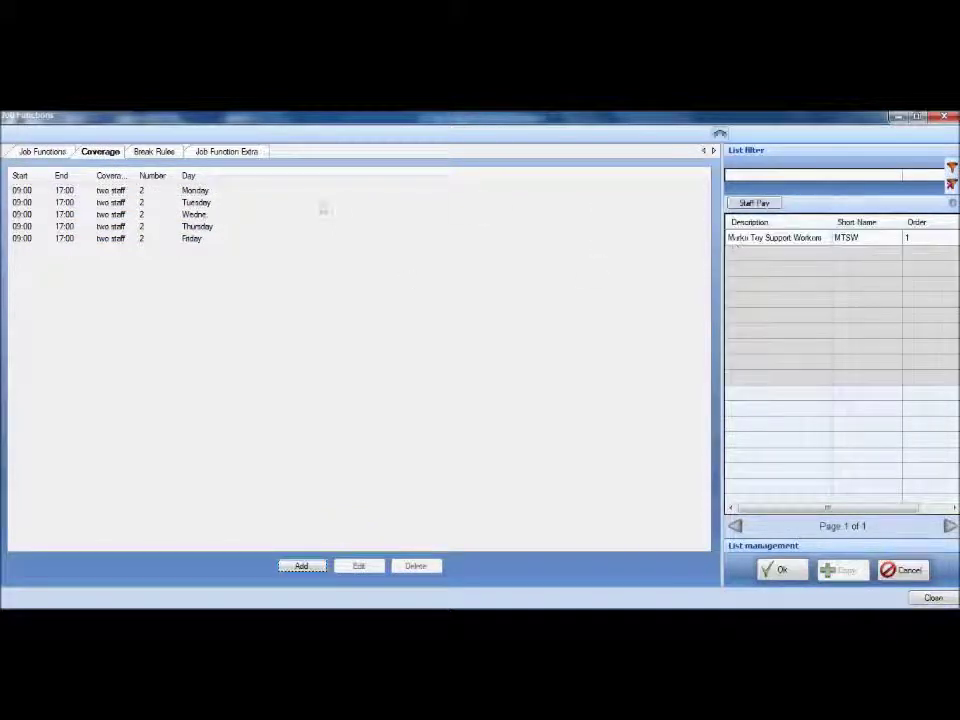
pyautogui.doubleClick(154, 214)
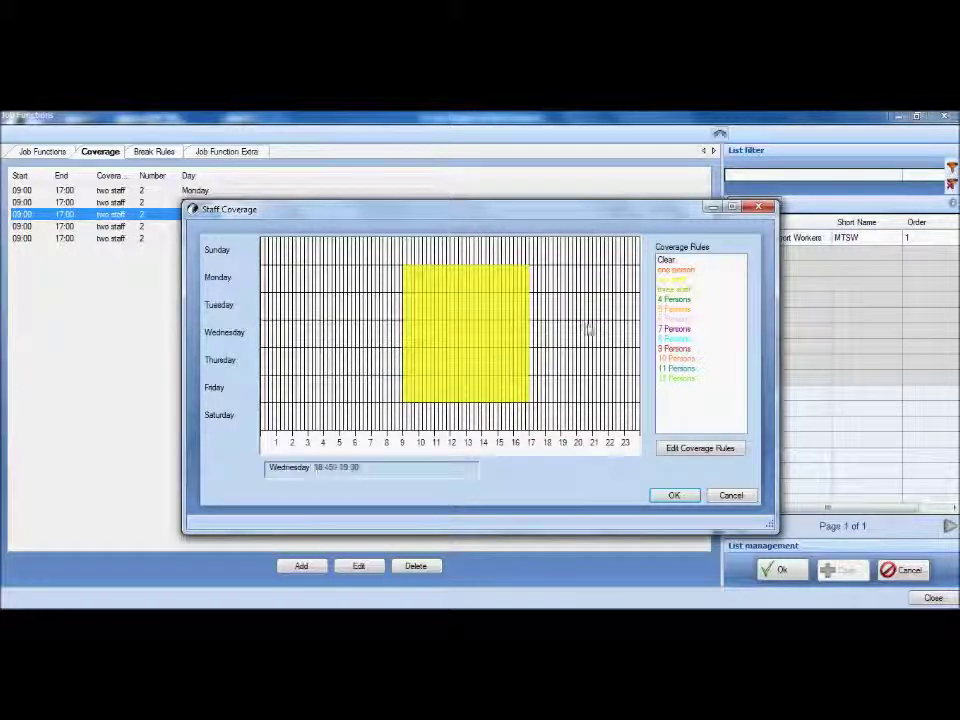
# Try out a 4 Persons coverage requirement on Saturday from 09:00 to 14:00, discard it and leave the job function settings.
pyautogui.click(671, 300)
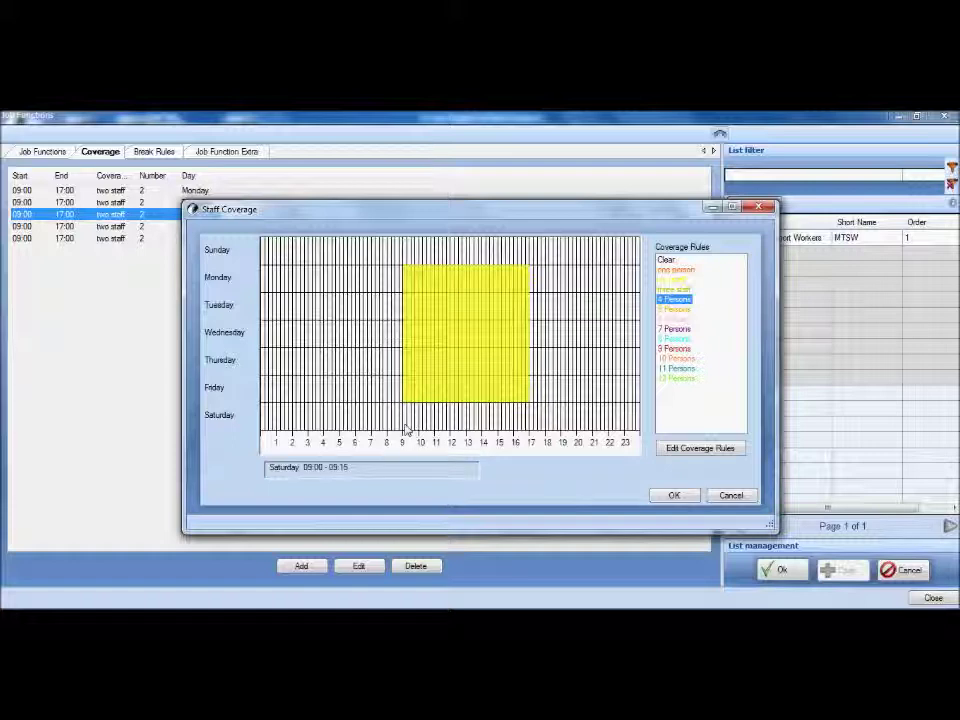
pyautogui.moveTo(404, 428); pyautogui.dragTo(481, 430)
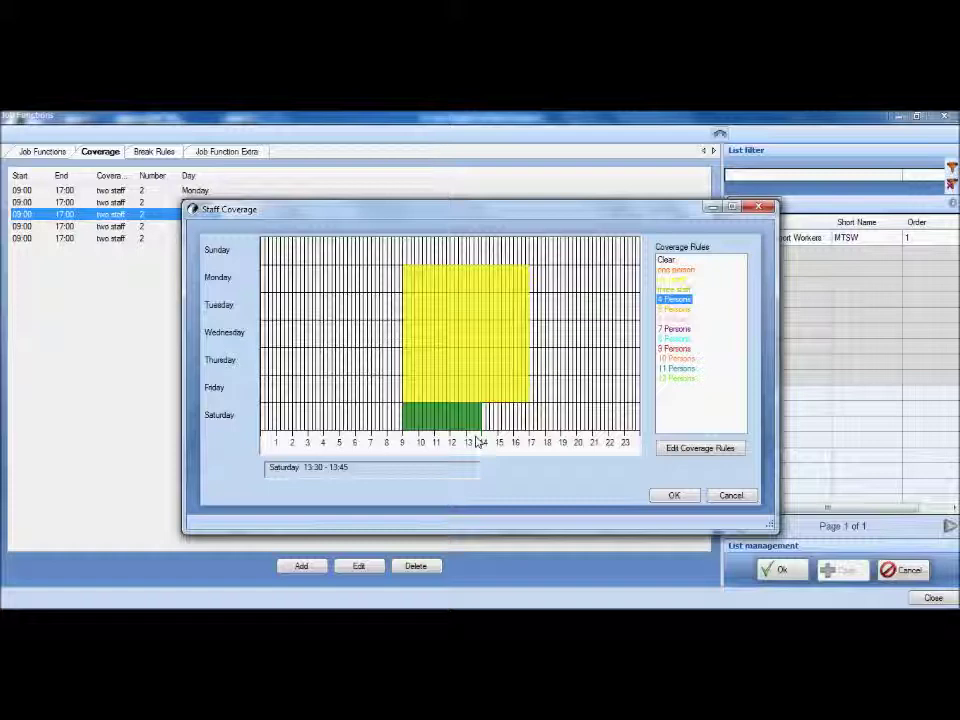
pyautogui.click(724, 496)
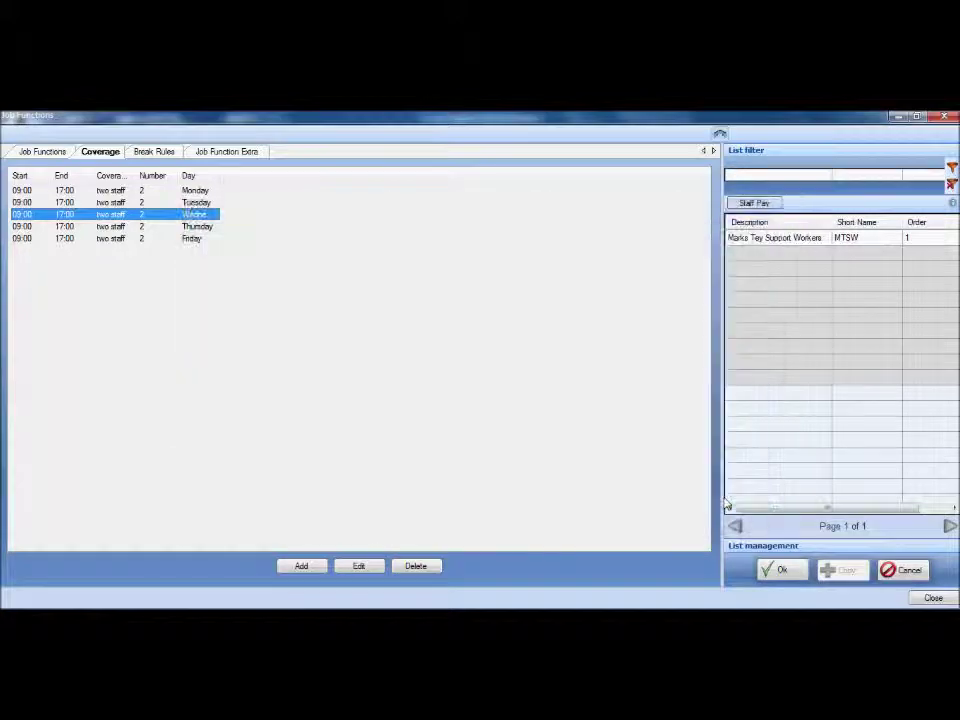
pyautogui.click(895, 570)
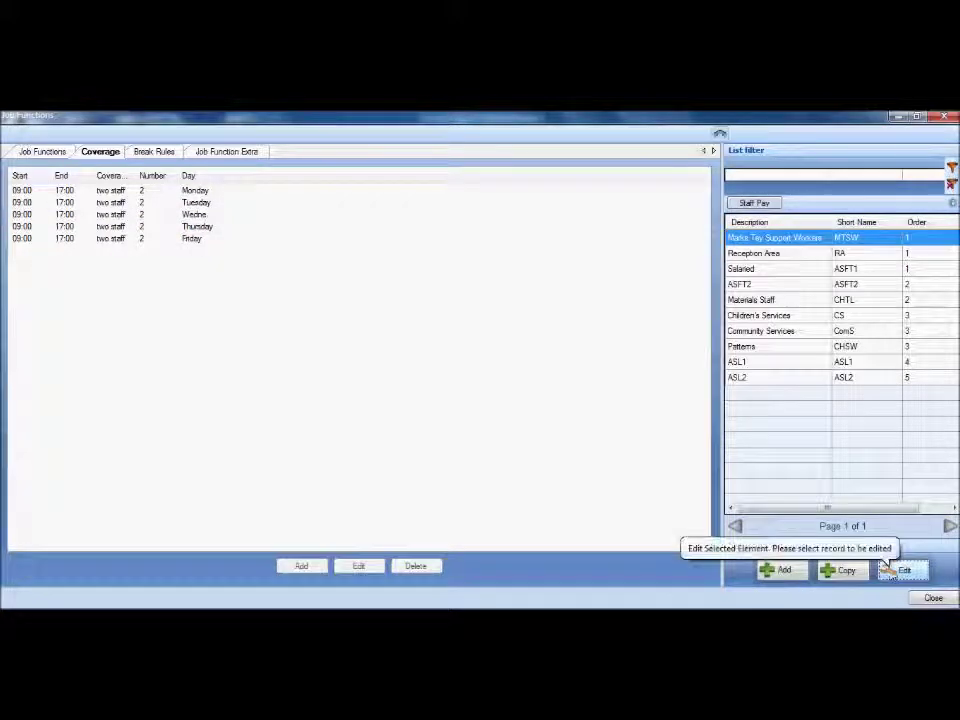
pyautogui.click(933, 597)
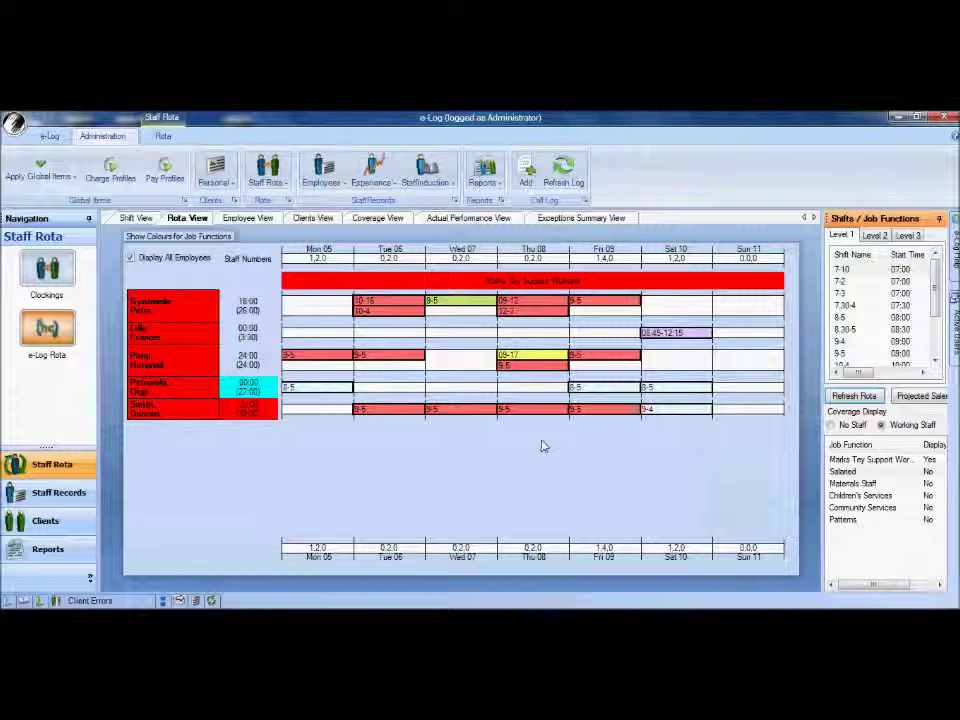
# Run the rota's coverage exceptions check and open the 05 January 2015 exception for Marks Tey Support Workers.
pyautogui.click(163, 136)
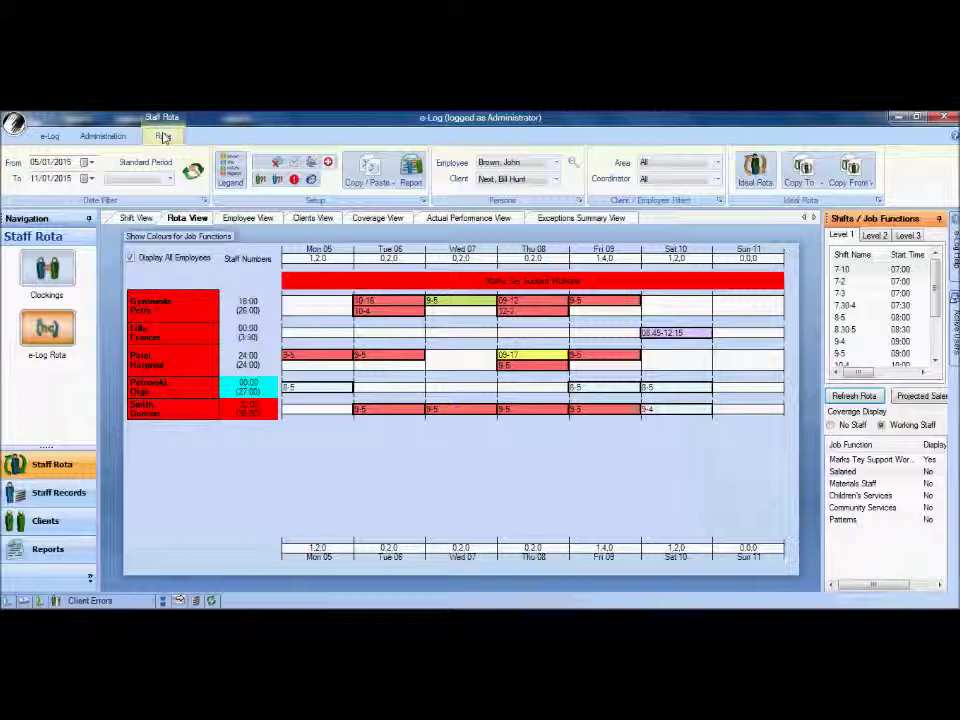
pyautogui.click(295, 180)
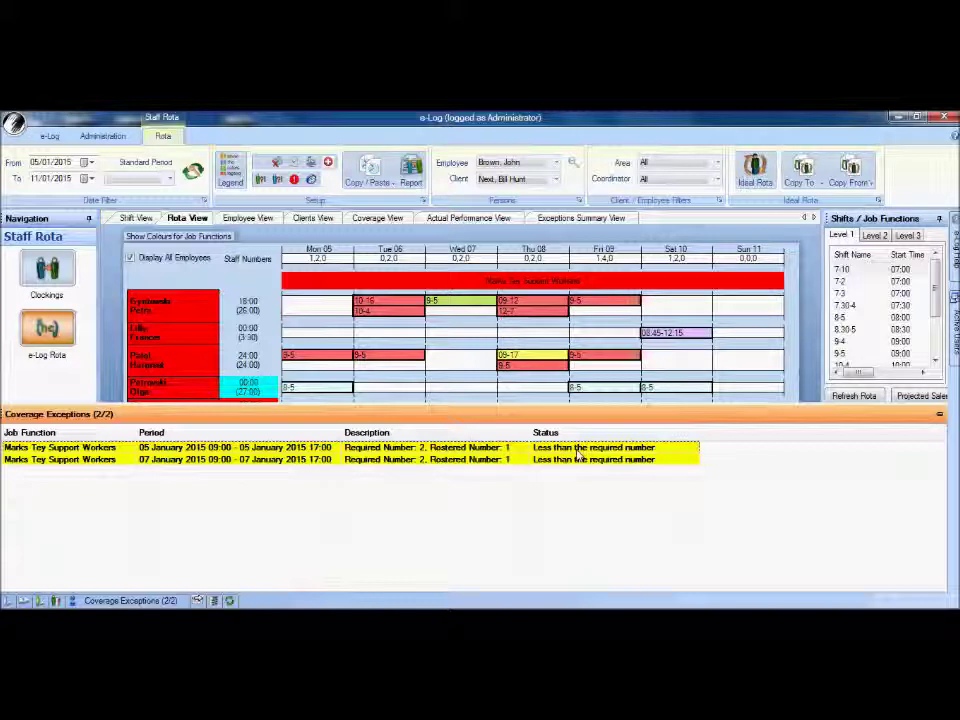
pyautogui.doubleClick(510, 448)
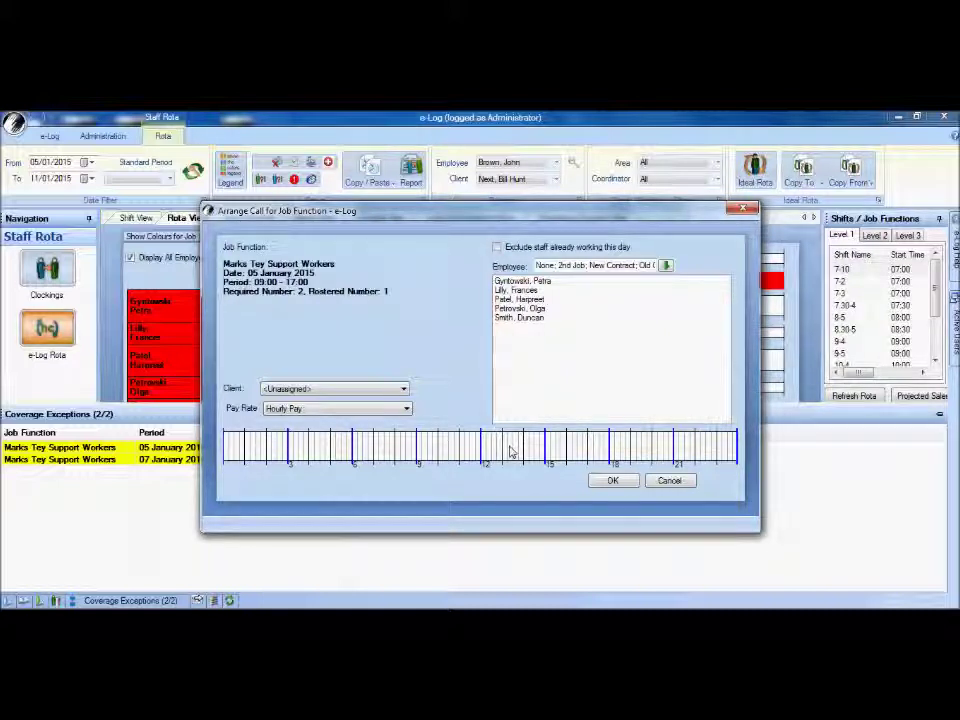
# Try the filter excluding staff already working and examine the last three listed employees' existing shifts for 05 January 2015.
pyautogui.click(497, 247)
pyautogui.click(497, 247)
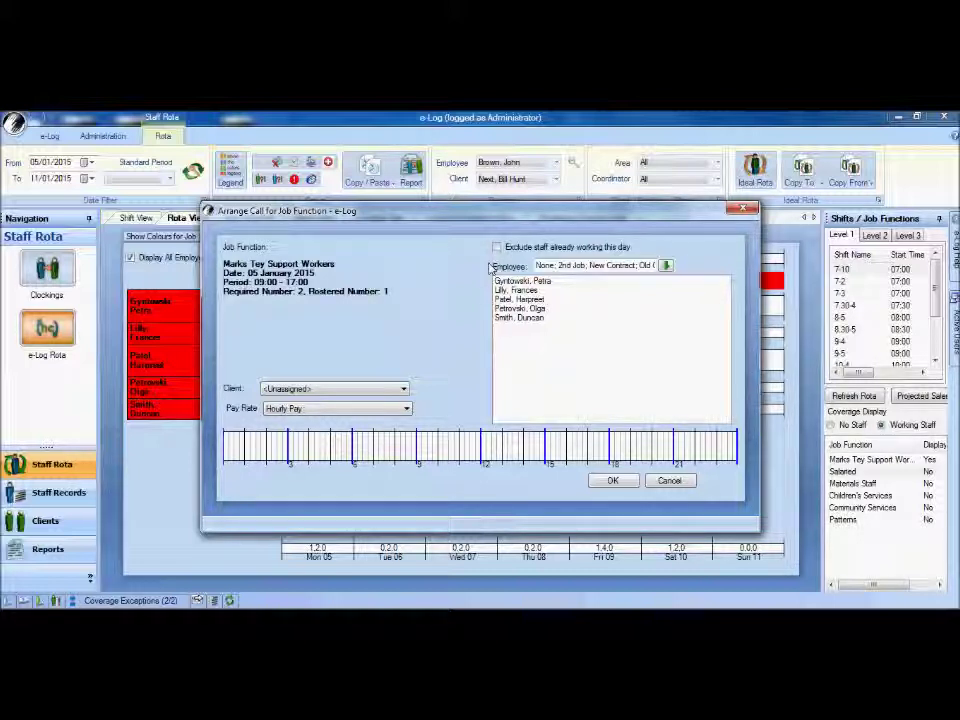
pyautogui.click(507, 318)
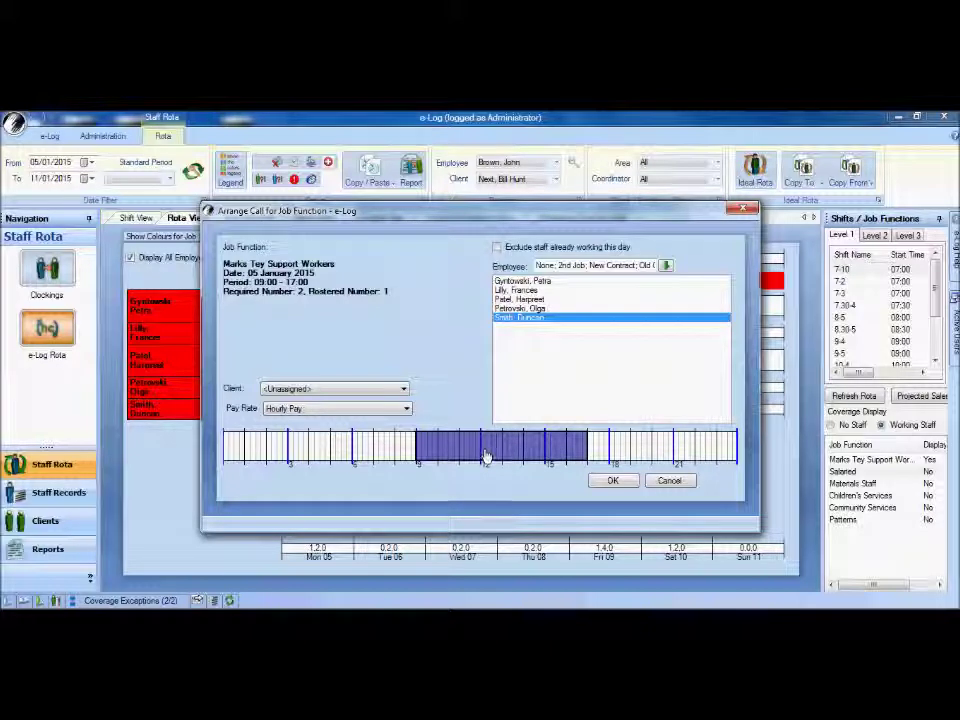
pyautogui.click(536, 309)
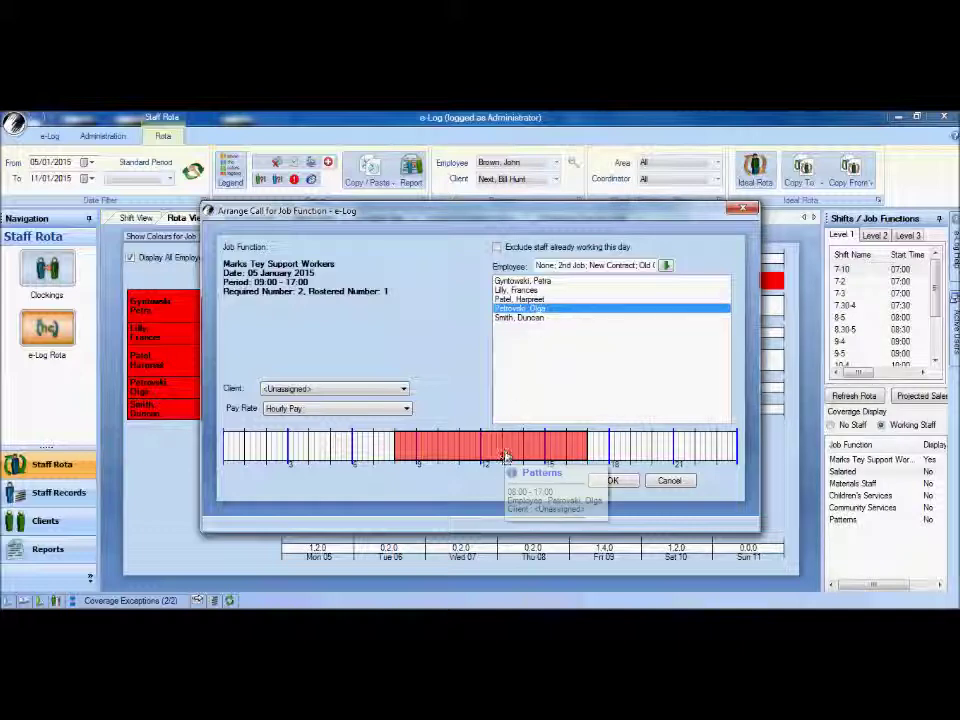
pyautogui.moveTo(506, 456)
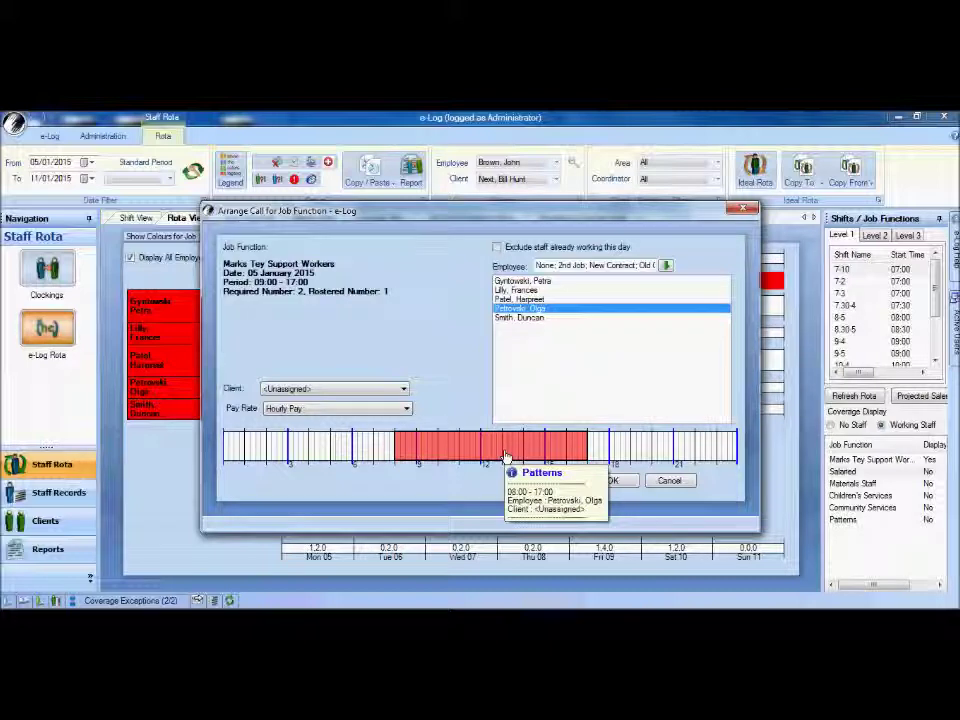
pyautogui.click(522, 299)
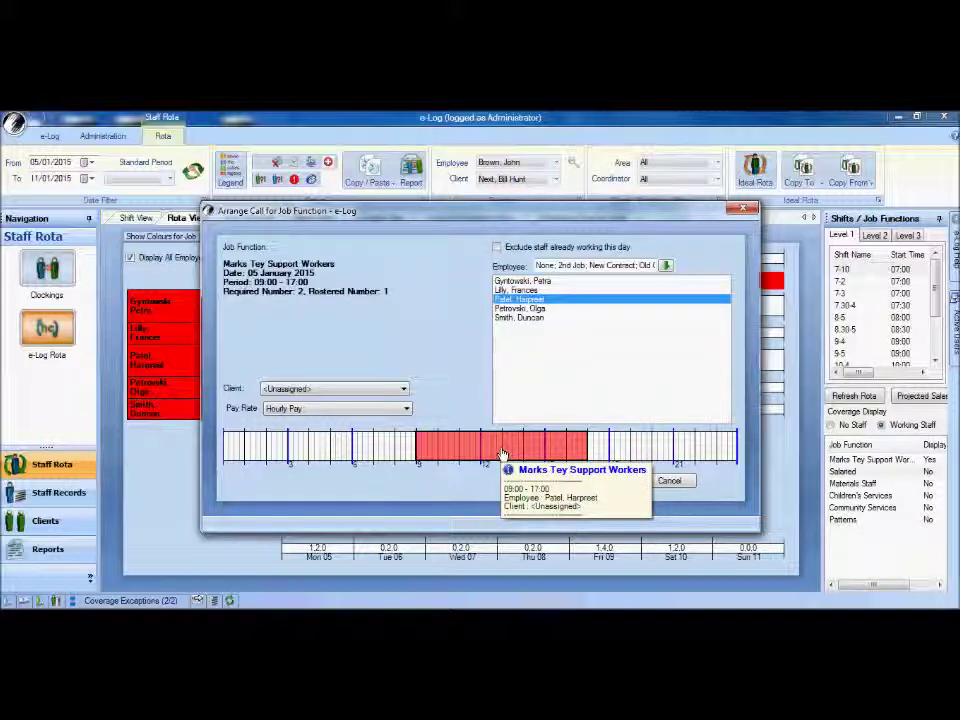
# Assign the first listed employee to the 09:00-17:00 period on 05 January 2015 and check the new Monday shift in the rota.
pyautogui.click(533, 291)
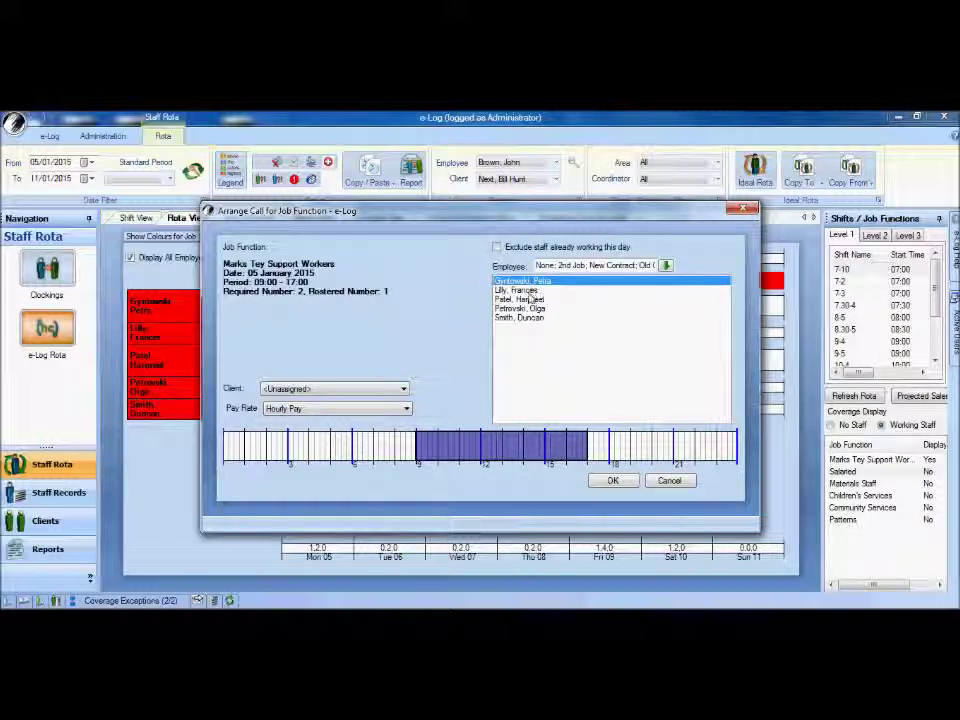
pyautogui.click(613, 480)
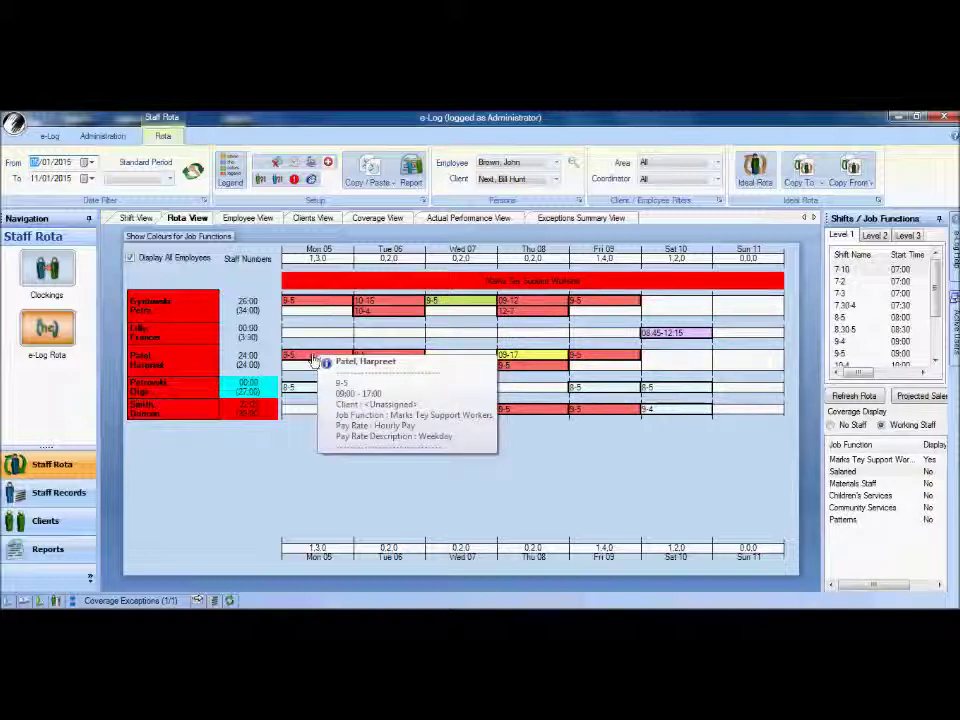
pyautogui.moveTo(313, 307)
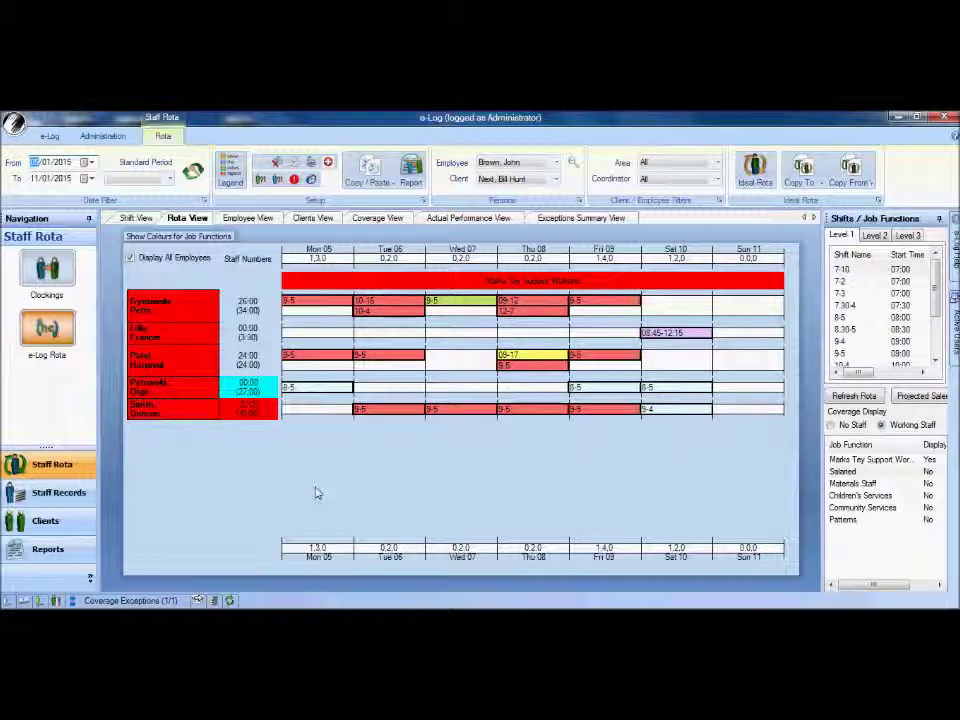
# Switch to the Coverage View and examine rostered against required staff for each day of the week.
pyautogui.click(370, 220)
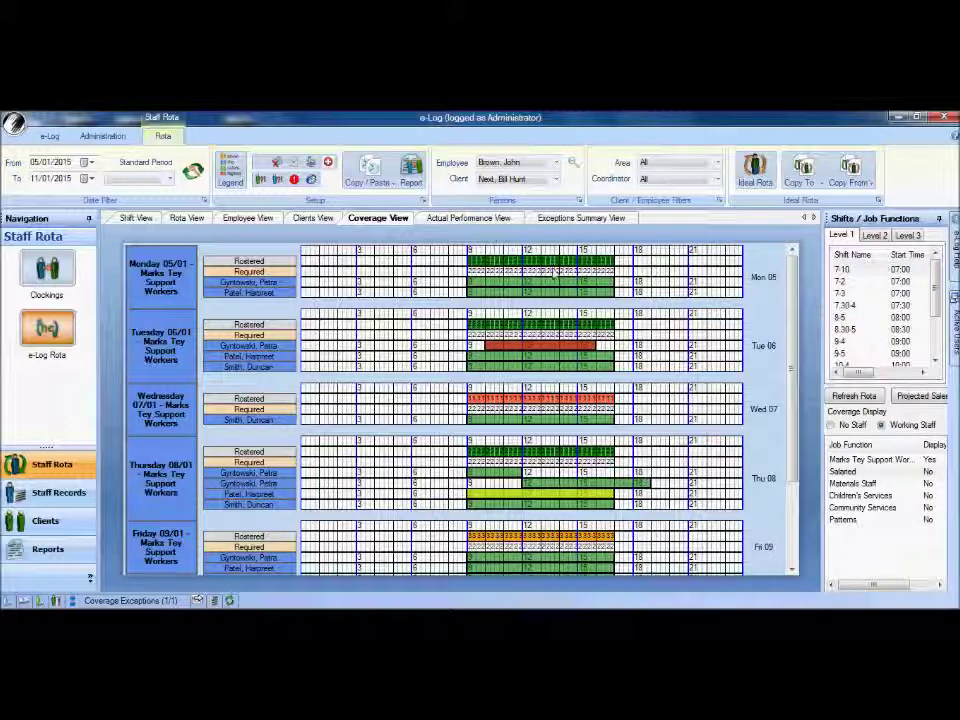
pyautogui.moveTo(559, 284)
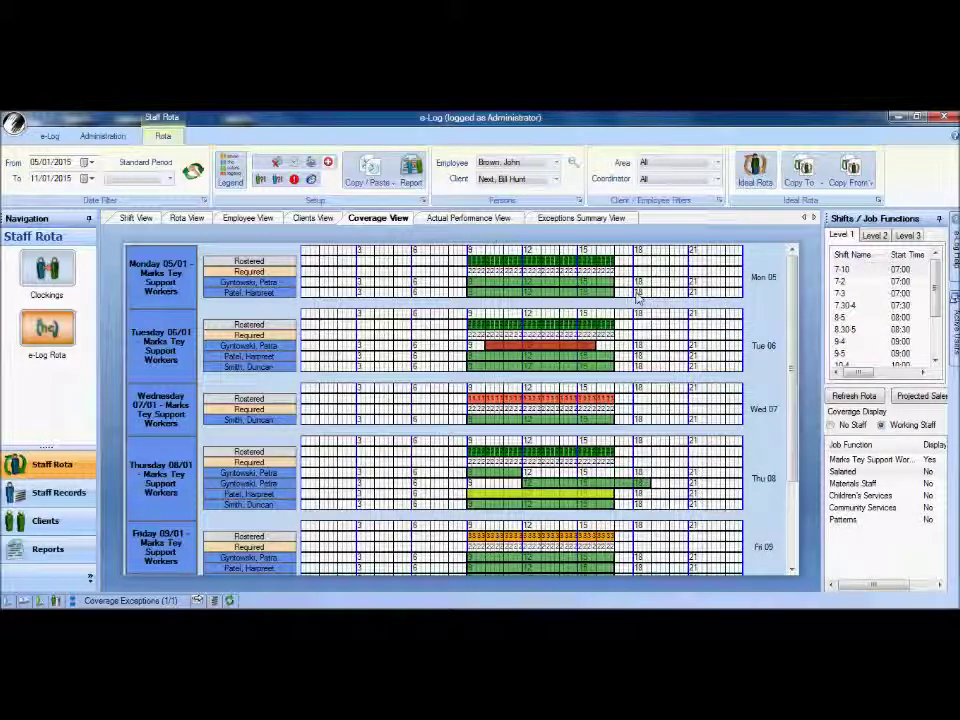
pyautogui.moveTo(600, 357)
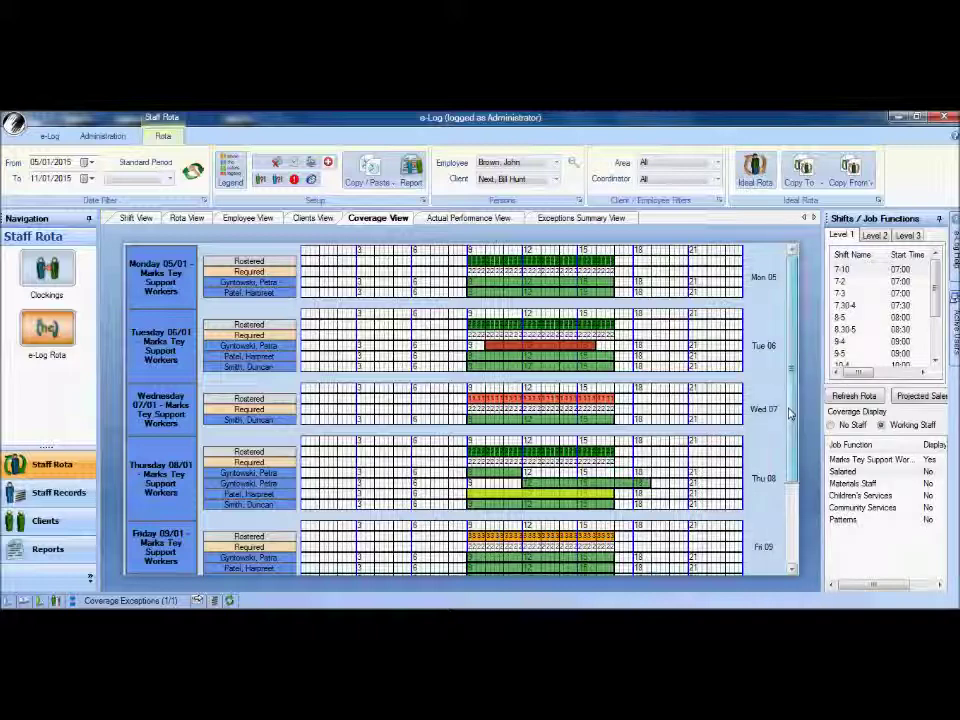
pyautogui.moveTo(789, 410); pyautogui.dragTo(788, 418)
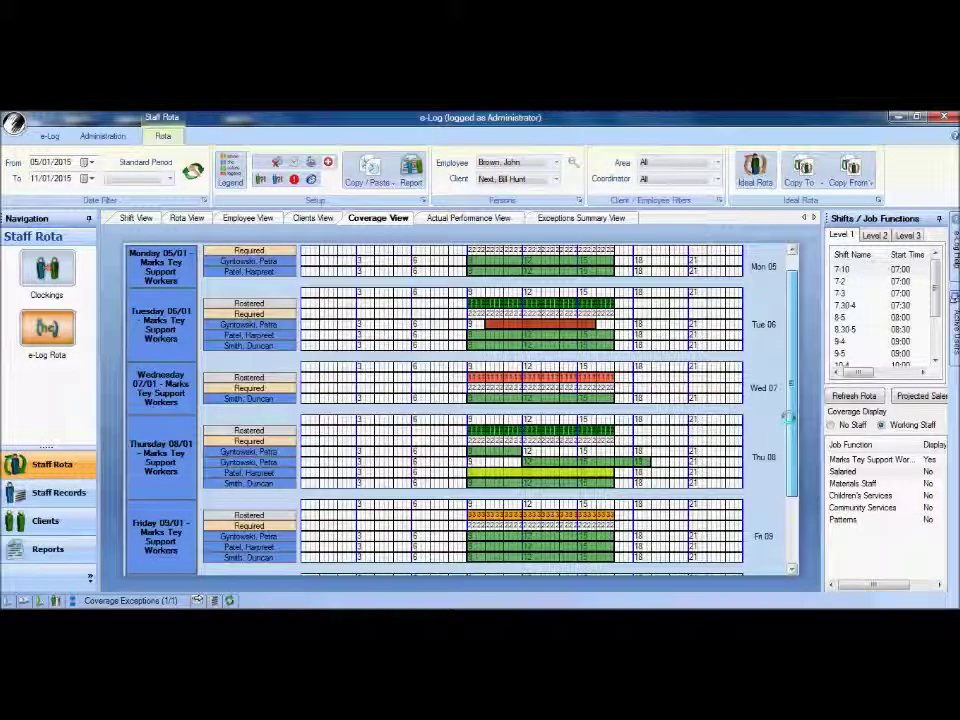
# Set the coverage display to All Staff, widening the Shifts / Job Functions pane to reach the option.
pyautogui.moveTo(820, 398); pyautogui.dragTo(826, 398)
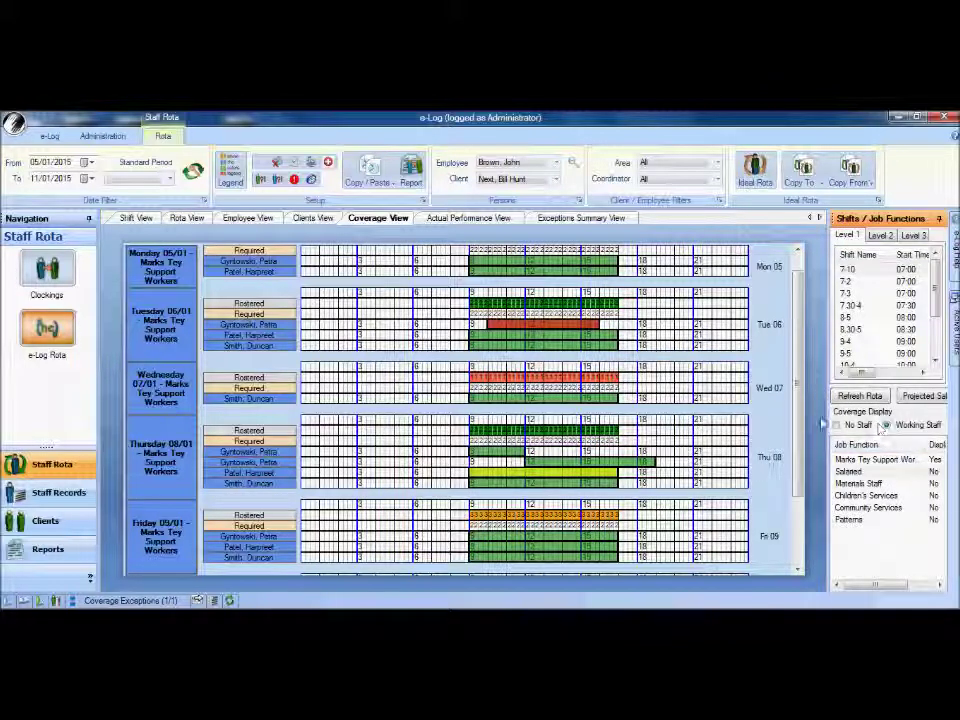
pyautogui.moveTo(828, 427); pyautogui.dragTo(757, 428)
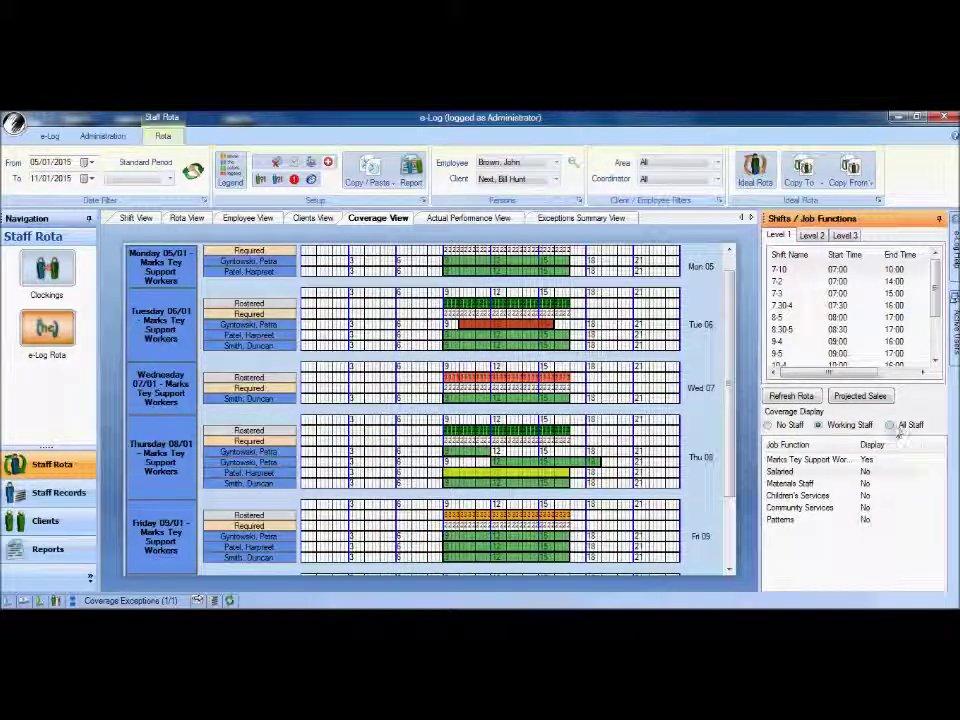
pyautogui.click(896, 428)
pyautogui.moveTo(759, 426); pyautogui.dragTo(807, 427)
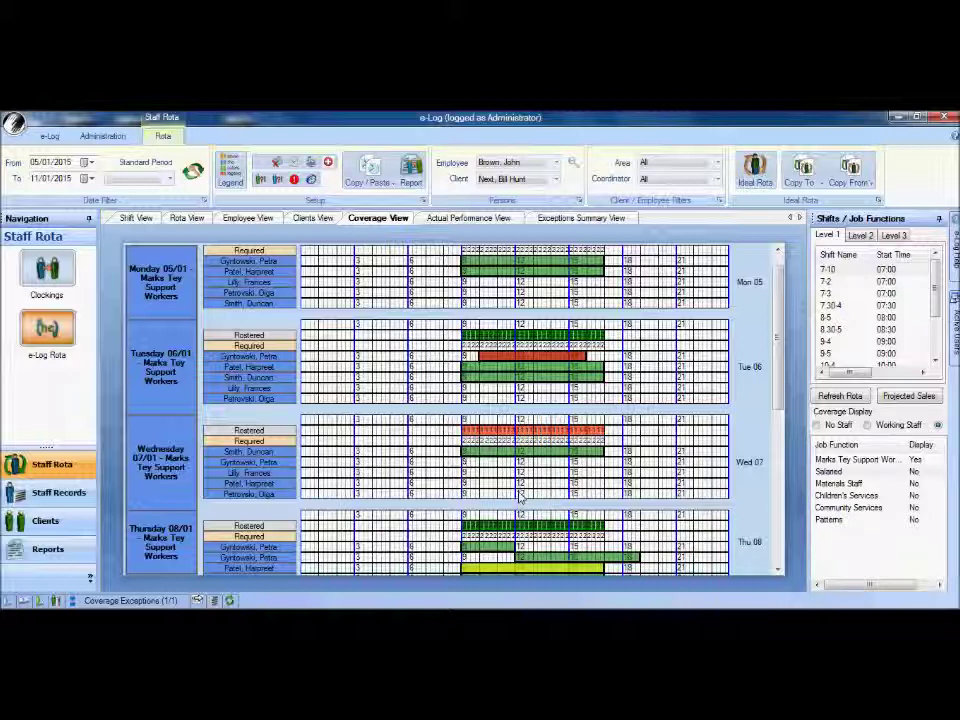
# Roster the employee in Wednesday 07/01's fourth staff row on the Level 1 9-5 shift and return to the Rota View.
pyautogui.click(831, 355)
pyautogui.moveTo(833, 358); pyautogui.dragTo(545, 487)
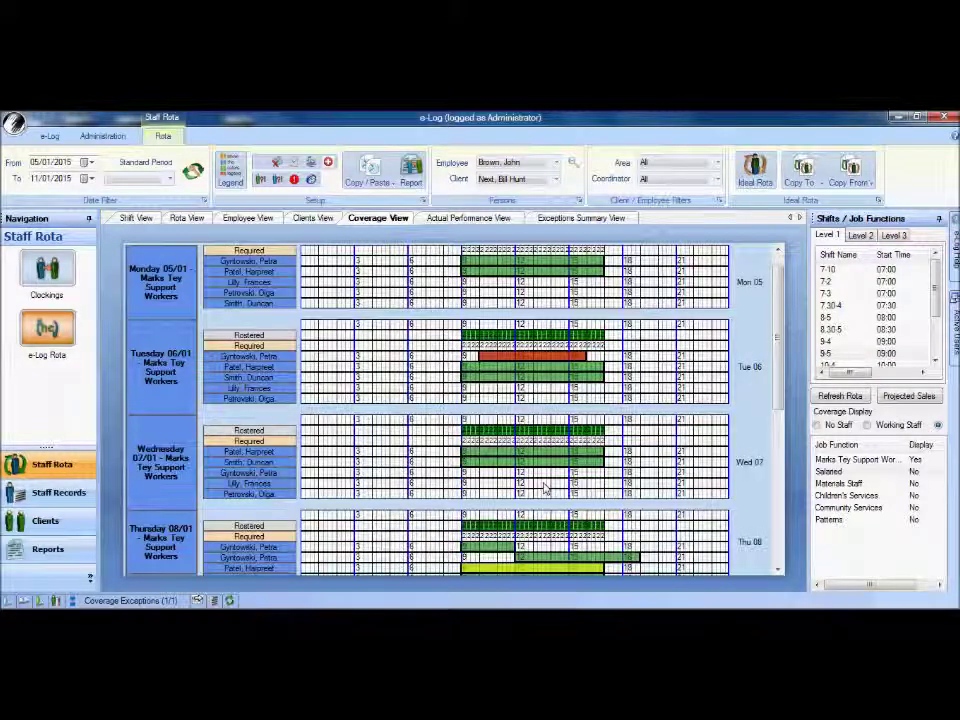
pyautogui.moveTo(529, 466)
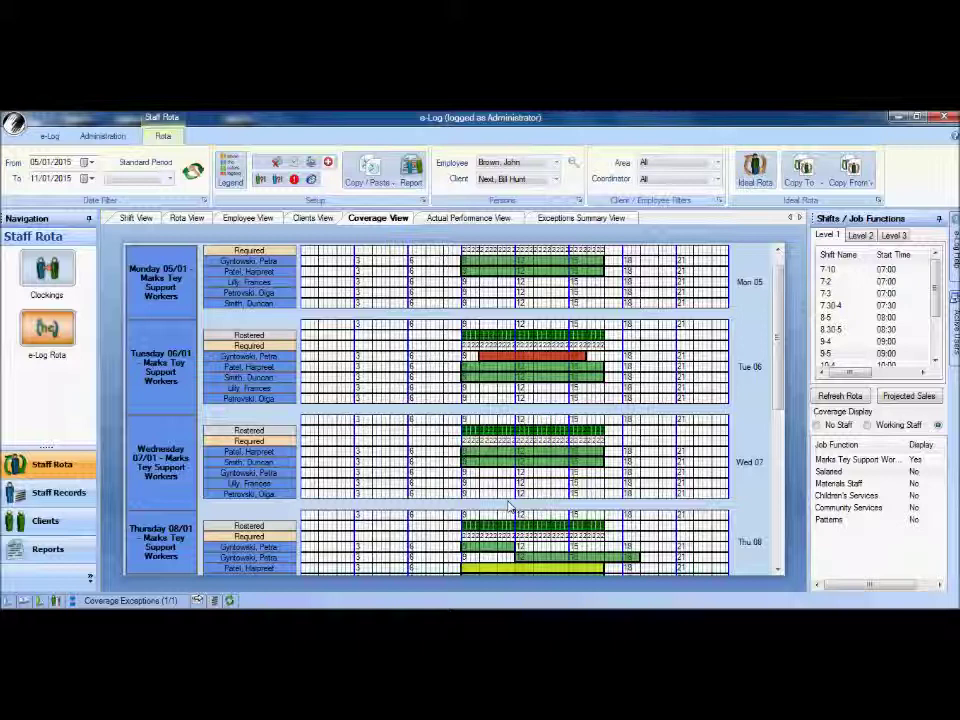
pyautogui.click(189, 218)
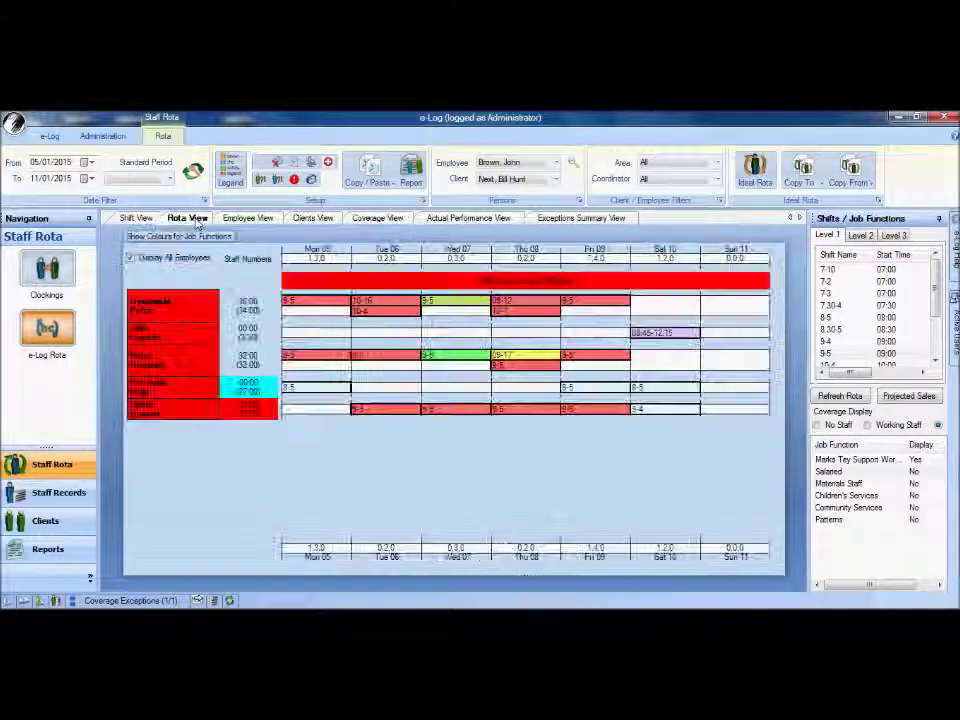